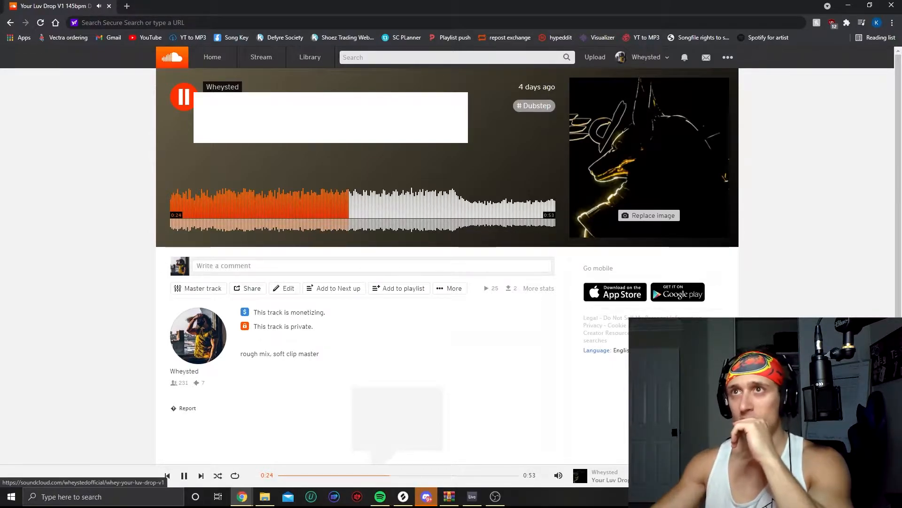
# Step: Pause the SoundCloud track, and play the Whey Your Luv Drop V1 clip in the playlist from bar 13
pyautogui.click(186, 104)
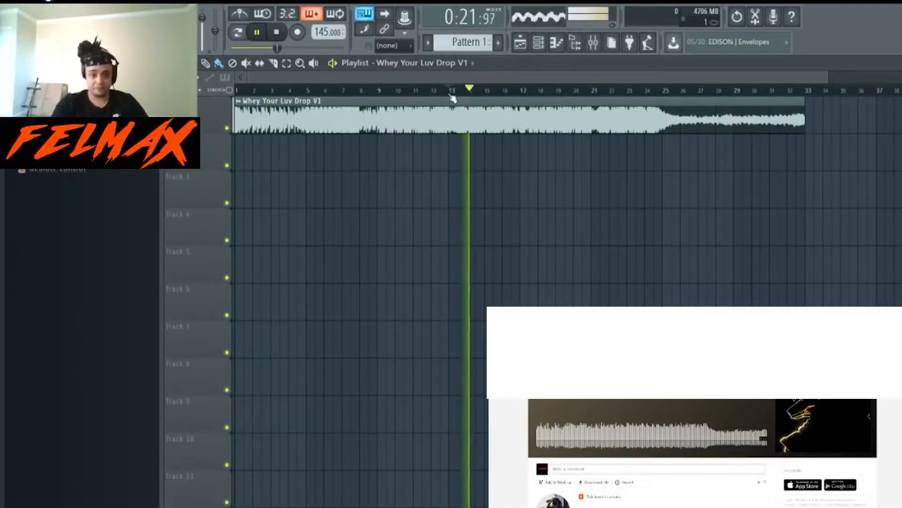
pyautogui.press('space')
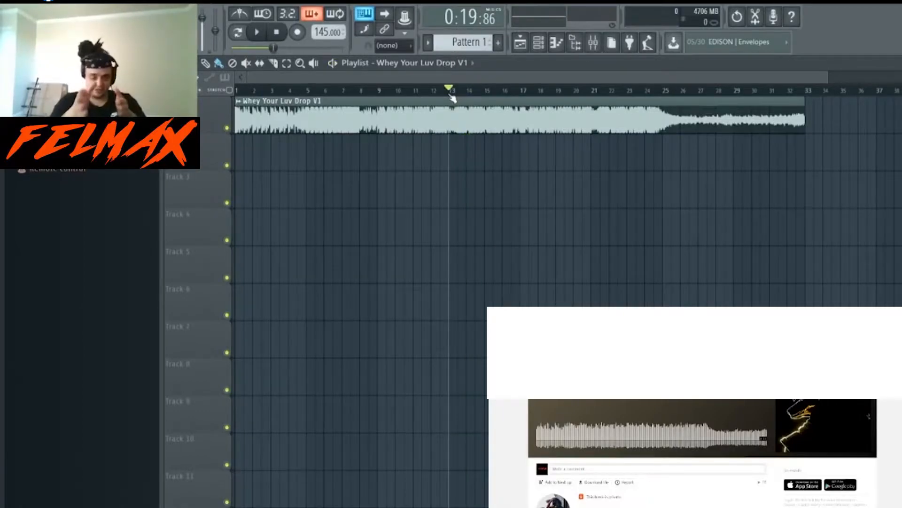
pyautogui.press('space')
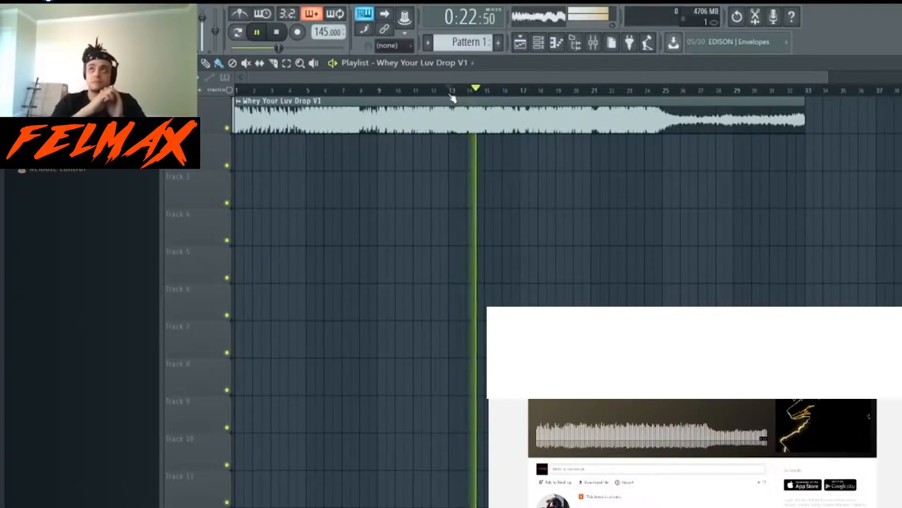
pyautogui.press('space')
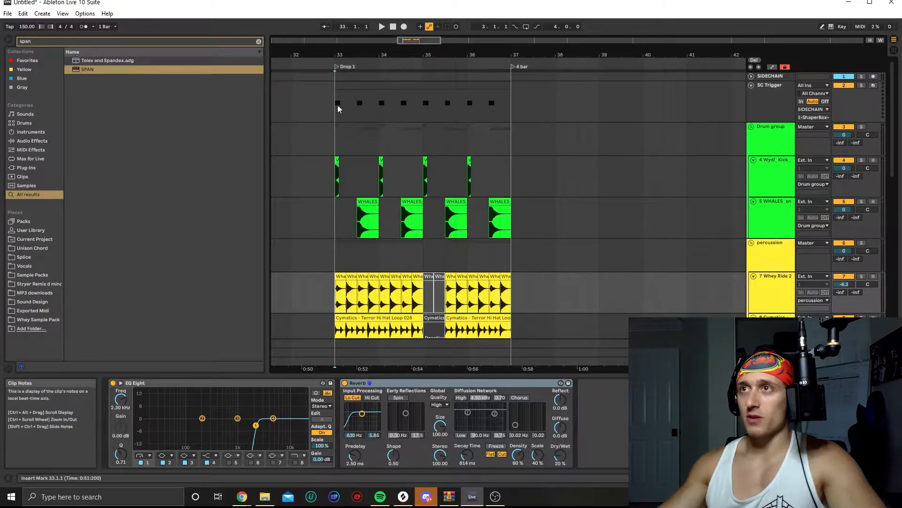
# Step: Select the kick and snare clips across the four bars of Drop 1
pyautogui.scroll(-2, 343, 141)
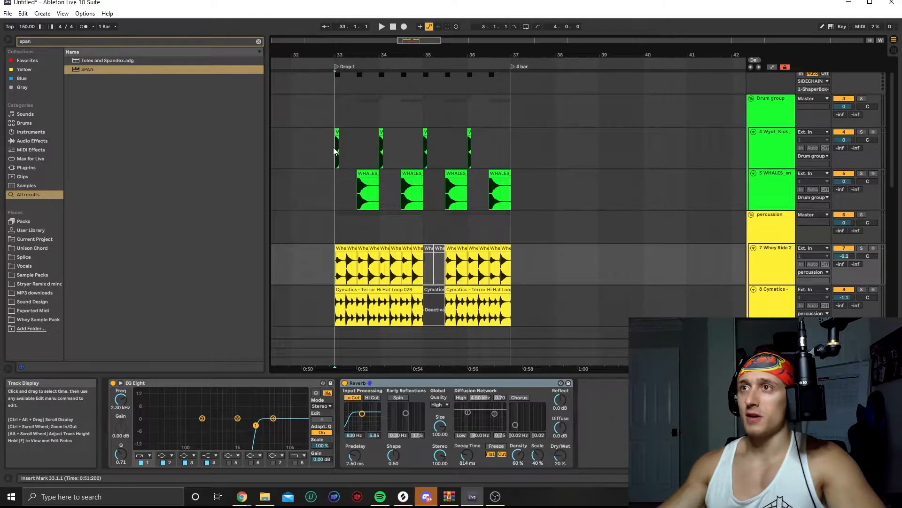
pyautogui.moveTo(333, 148); pyautogui.dragTo(525, 202)
pyautogui.click(525, 203)
pyautogui.scroll(-2, 423, 207)
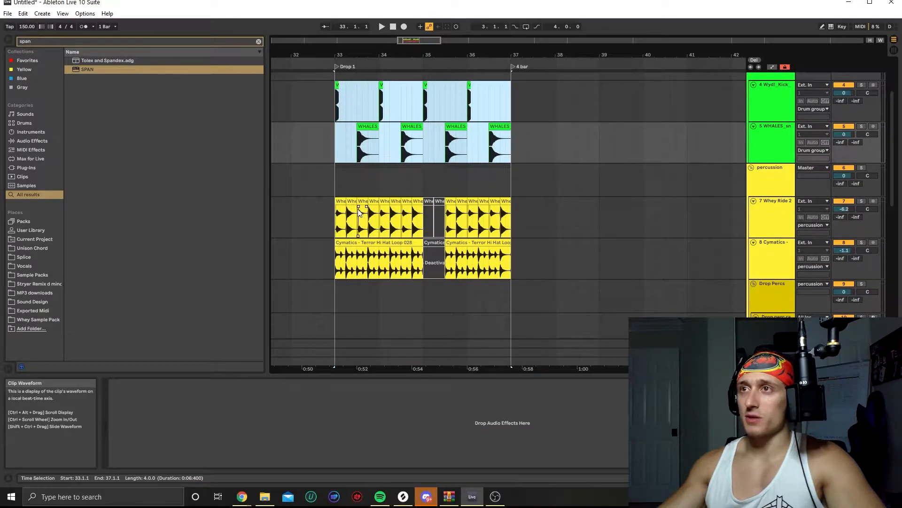
# Step: Play the Whey Ride 2 track soloed from the start of Drop 1
pyautogui.click(336, 223)
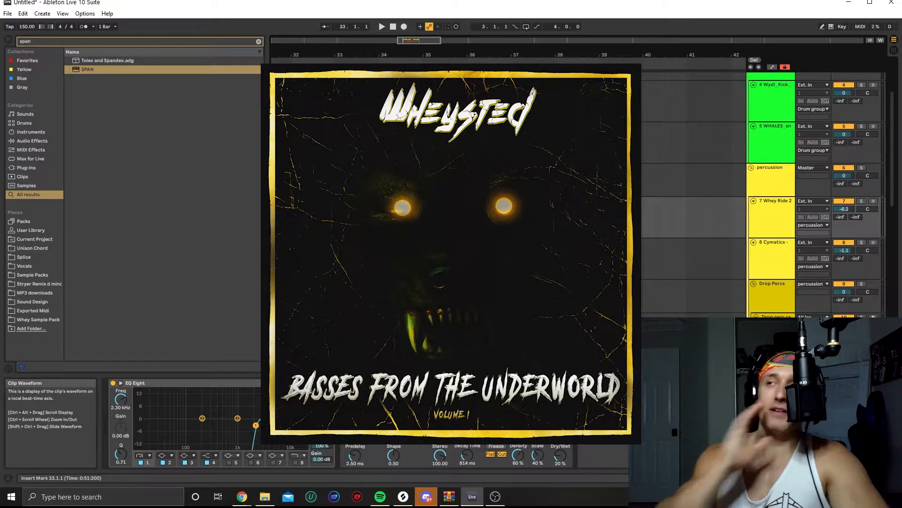
pyautogui.press('space')
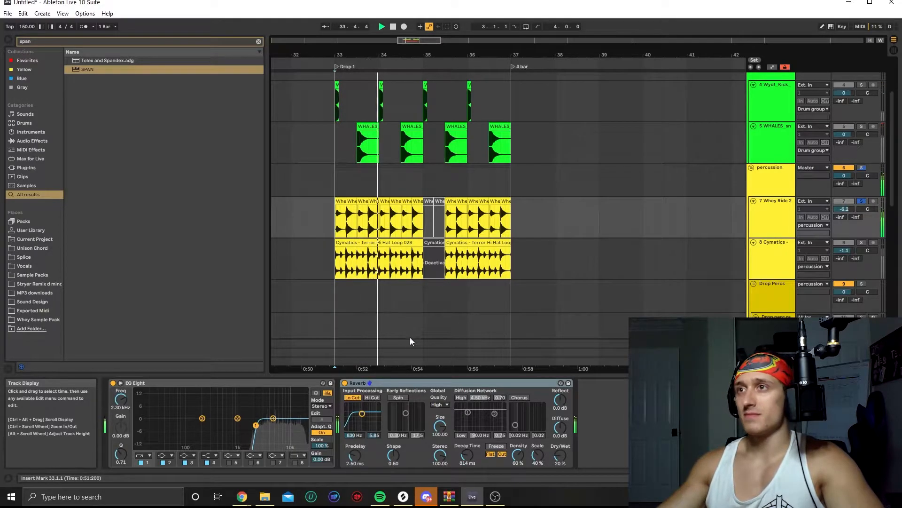
pyautogui.press('space')
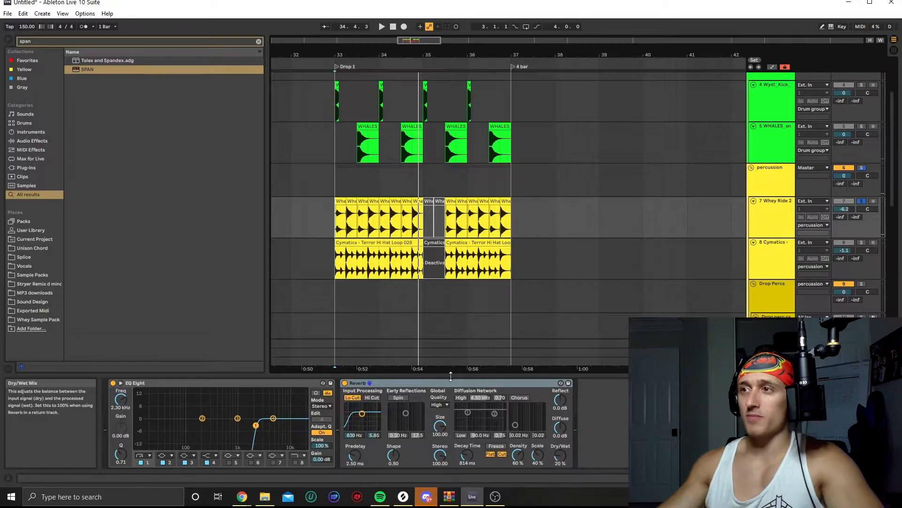
# Step: Play the Cymatics Terror hi-hat loop track soloed from just before Drop 1
pyautogui.click(330, 266)
pyautogui.scroll(-2, 370, 230)
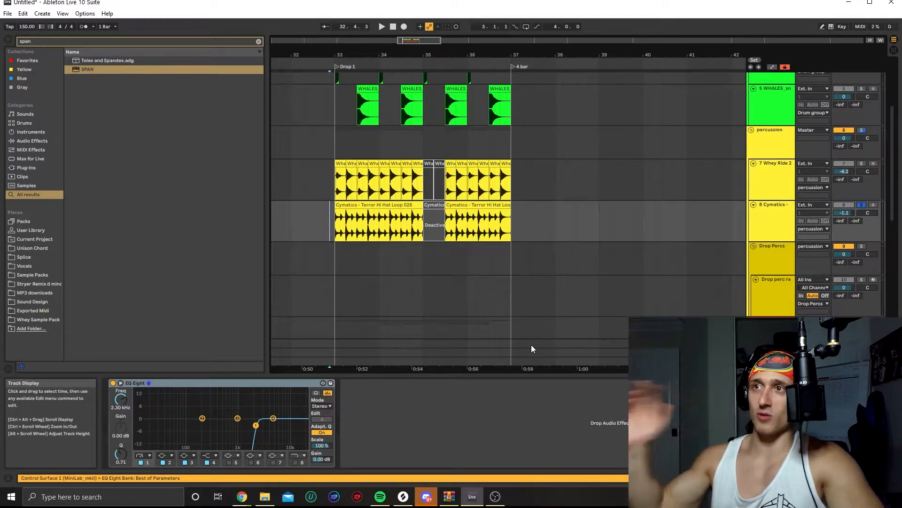
pyautogui.press('space')
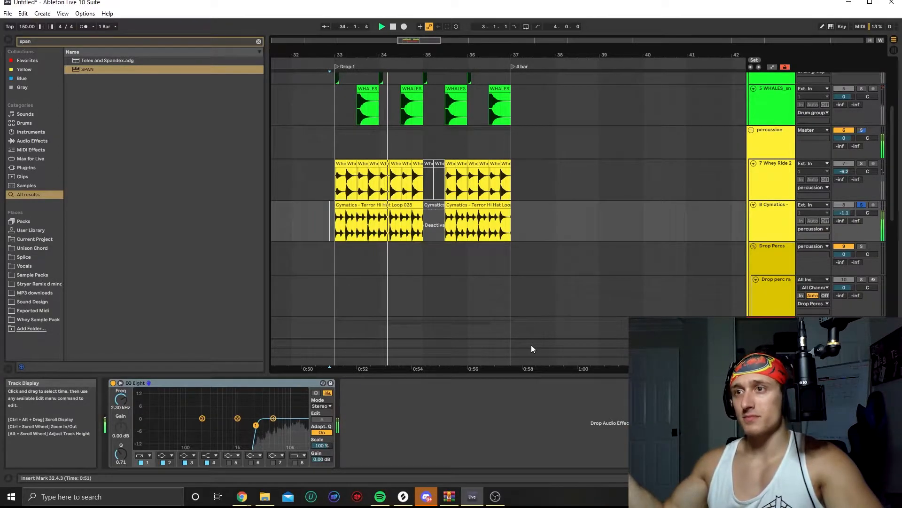
pyautogui.press('space')
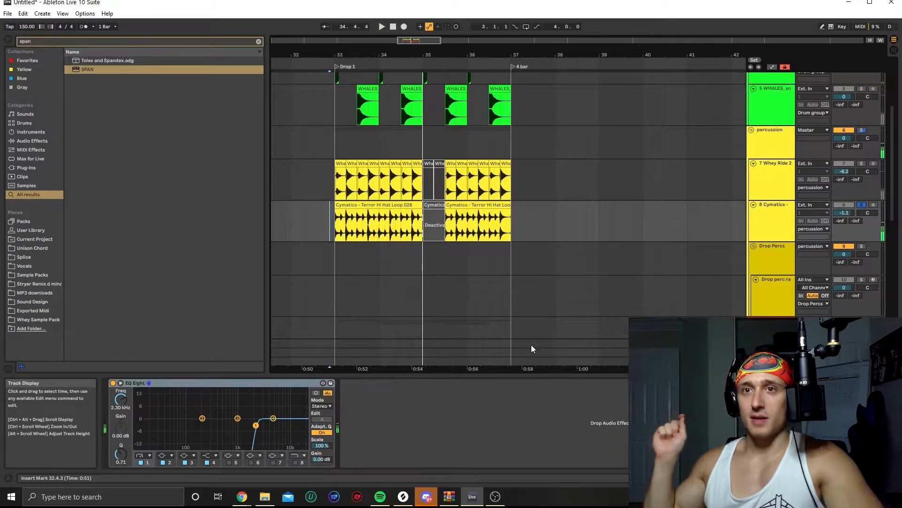
# Step: Select the bass clips on the resample 1, BRLY_ALV and XIL_bass tracks across Drop 1
pyautogui.scroll(-1, 389, 273)
pyautogui.scroll(-5, 389, 273)
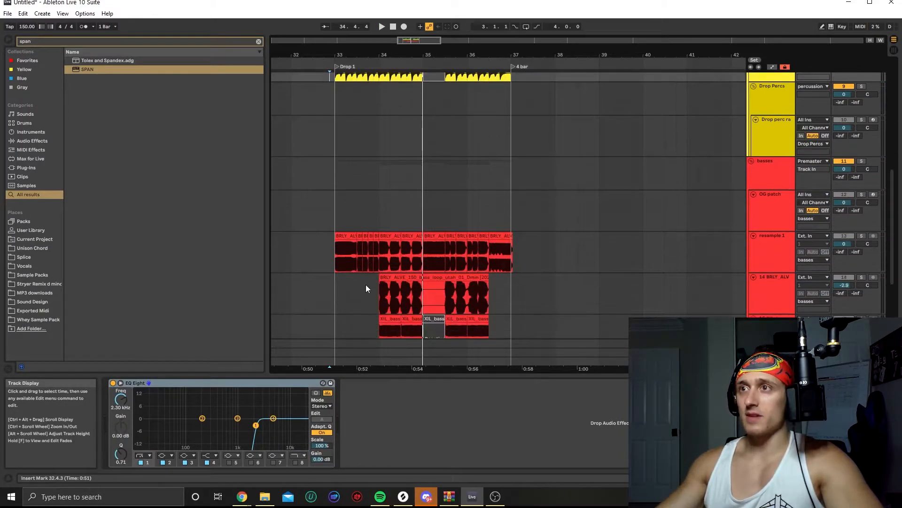
pyautogui.moveTo(334, 188); pyautogui.dragTo(514, 292)
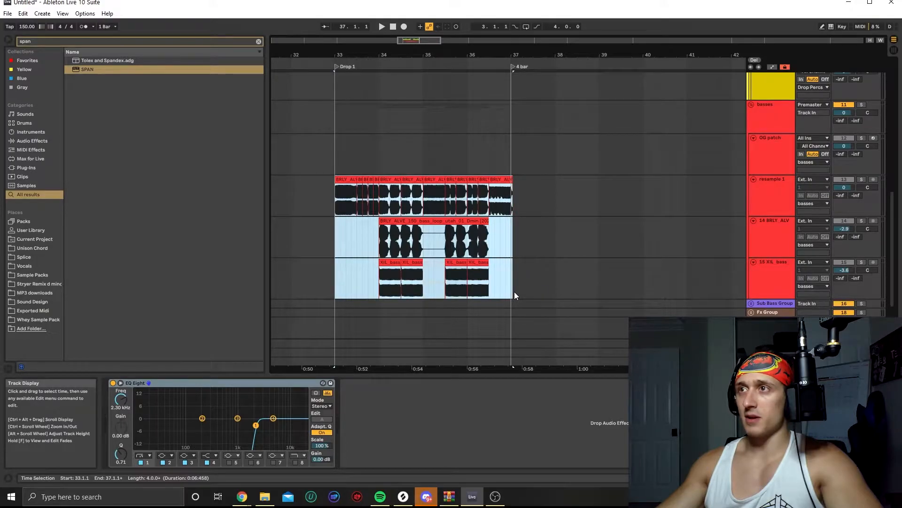
pyautogui.scroll(2, 374, 246)
pyautogui.scroll(-2, 374, 245)
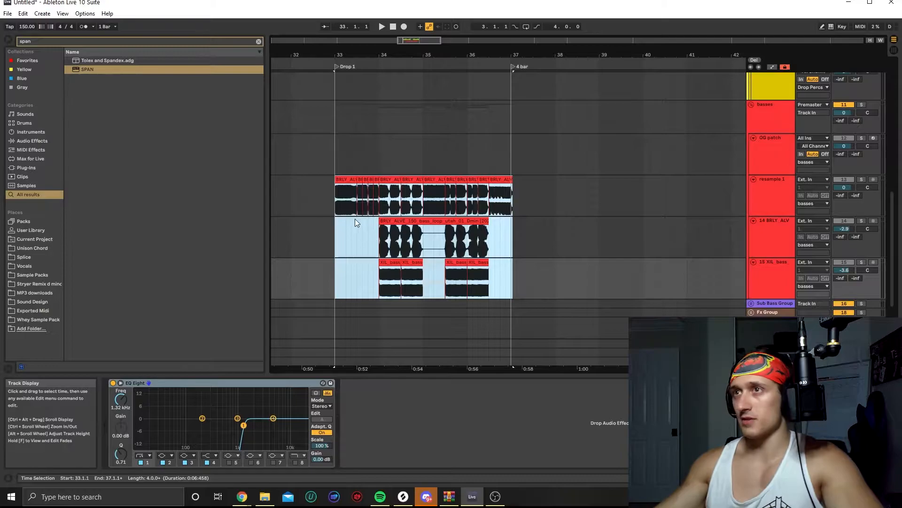
# Step: Bypass the EQ Eight on the basses group and play the bass part from the start of Drop 1
pyautogui.click(309, 215)
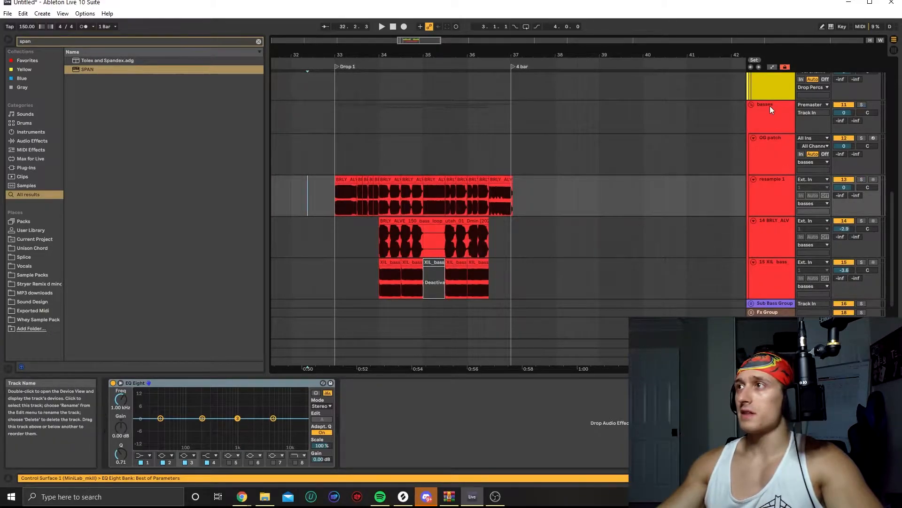
pyautogui.click(770, 107)
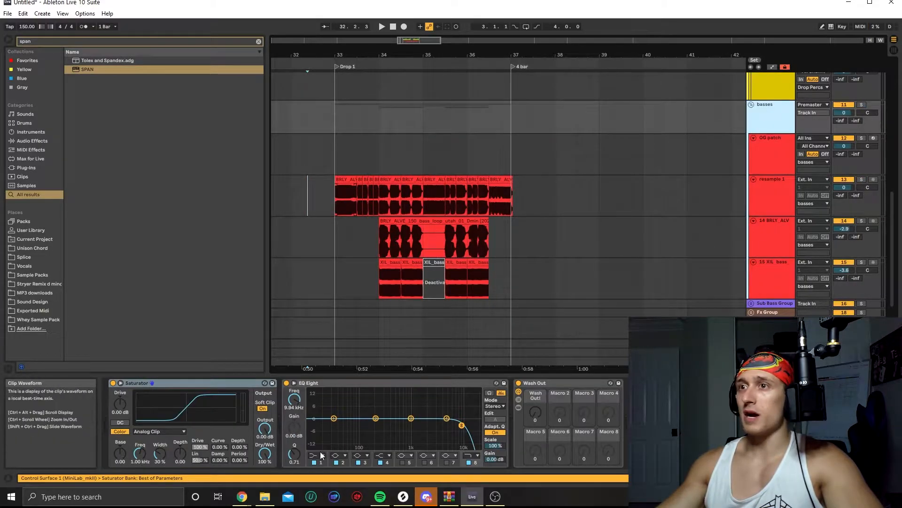
pyautogui.click(286, 382)
pyautogui.click(334, 202)
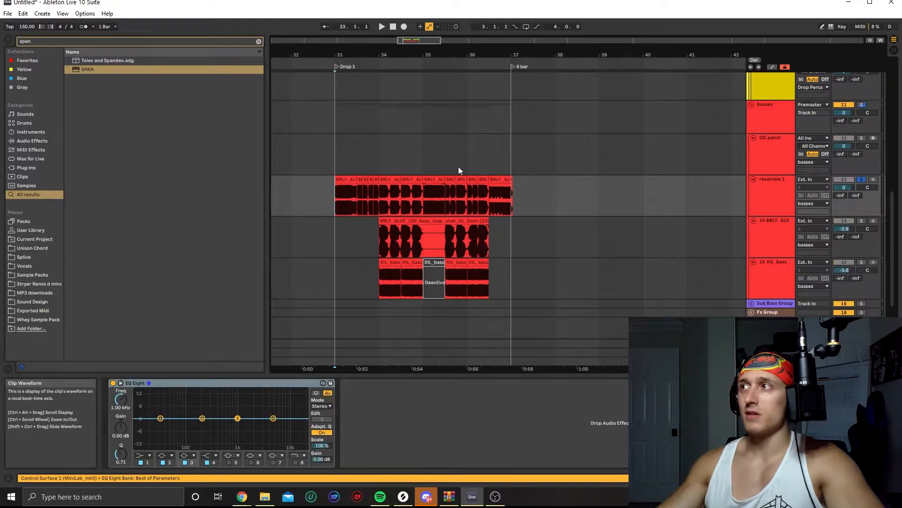
pyautogui.click(780, 127)
pyautogui.press('space')
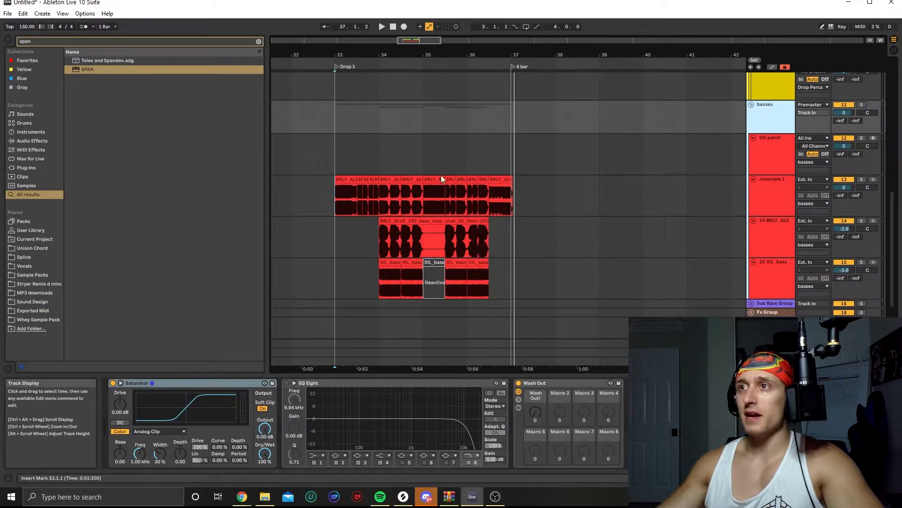
# Step: Examine the effect devices on the resample 1, BRLY_ALV and XIL_bass tracks
pyautogui.click(769, 198)
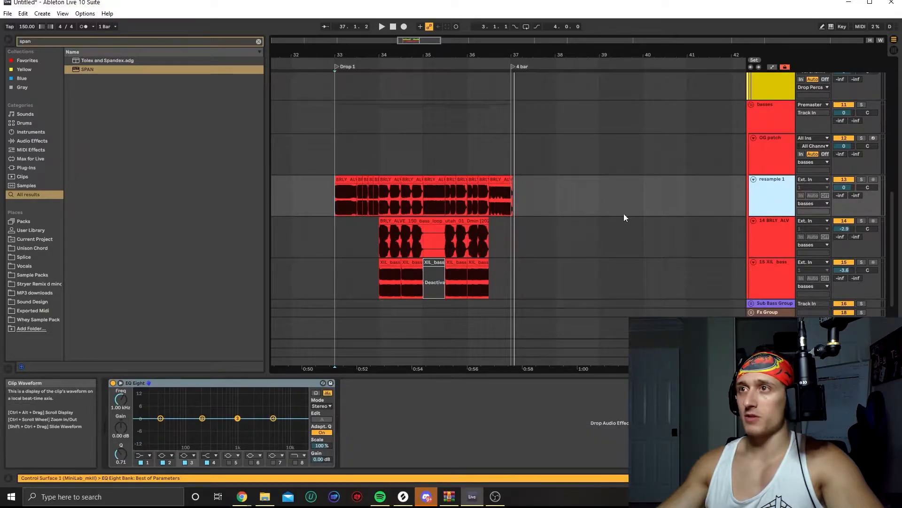
pyautogui.click(775, 248)
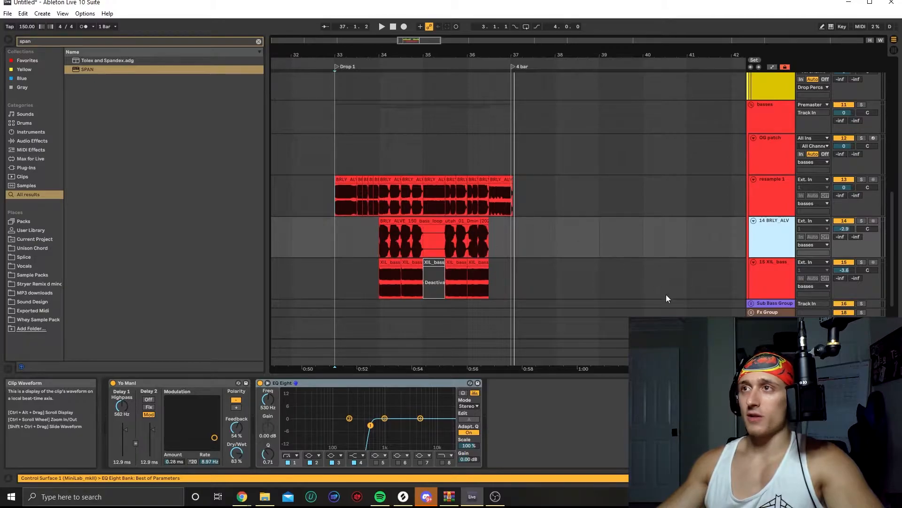
pyautogui.click(781, 283)
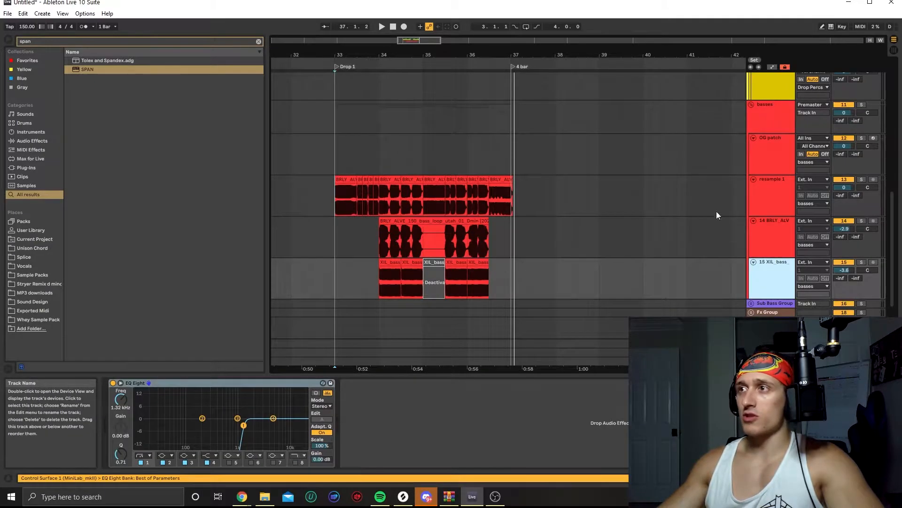
# Step: Play the XIL_bass track soloed from bar 34 and compare it with the soloed resample 1 track
pyautogui.click(380, 280)
pyautogui.press('space')
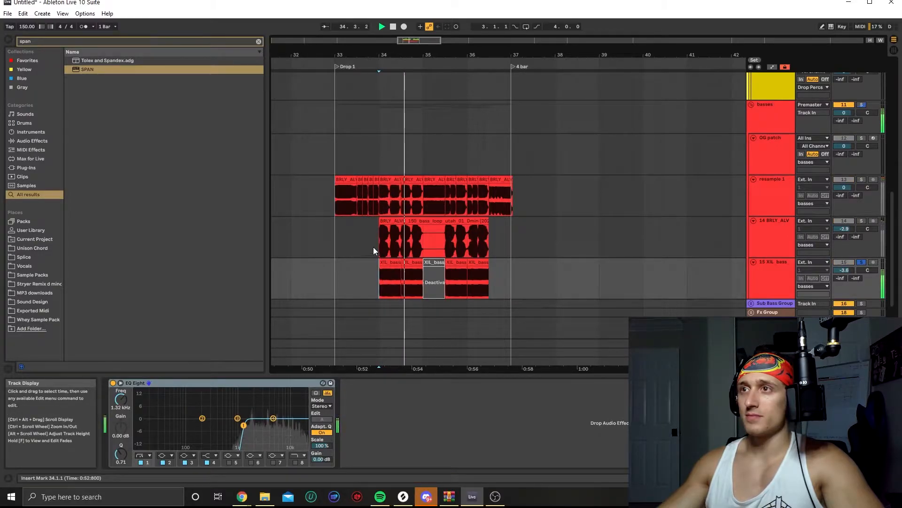
pyautogui.click(380, 206)
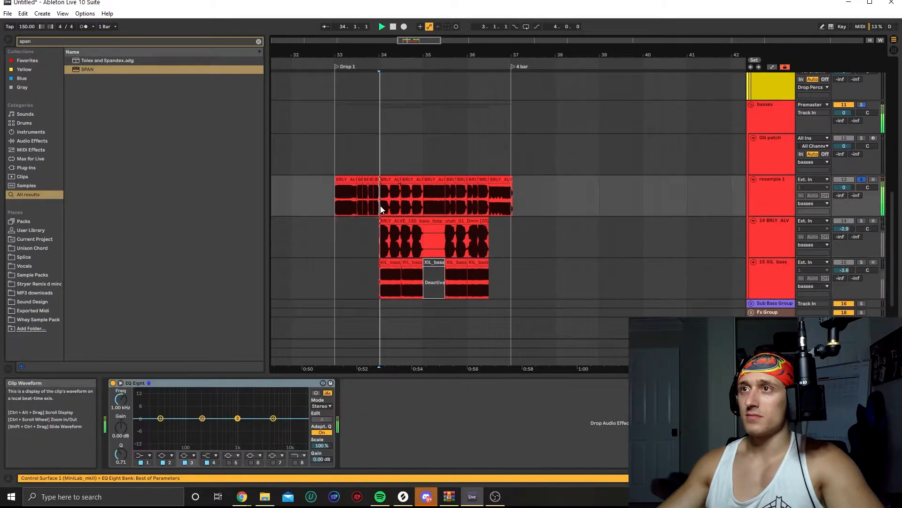
pyautogui.press('space')
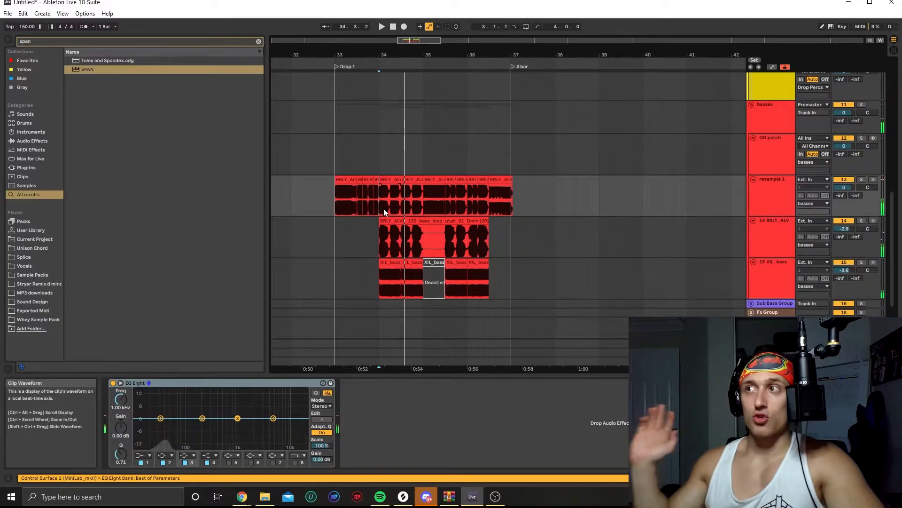
# Step: Add an EQ Eight after the Utility on the percussion group
pyautogui.scroll(-2, 563, 177)
pyautogui.scroll(6, 578, 231)
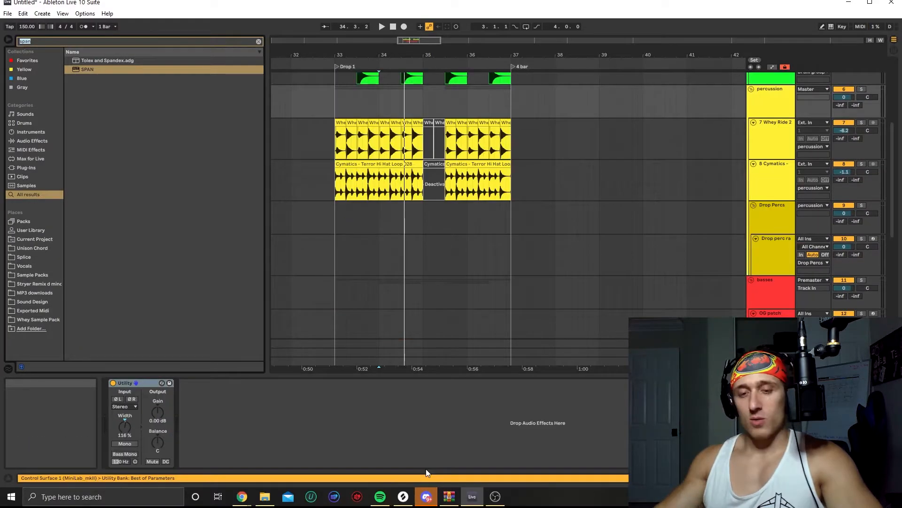
pyautogui.write('eq')
pyautogui.doubleClick(91, 69)
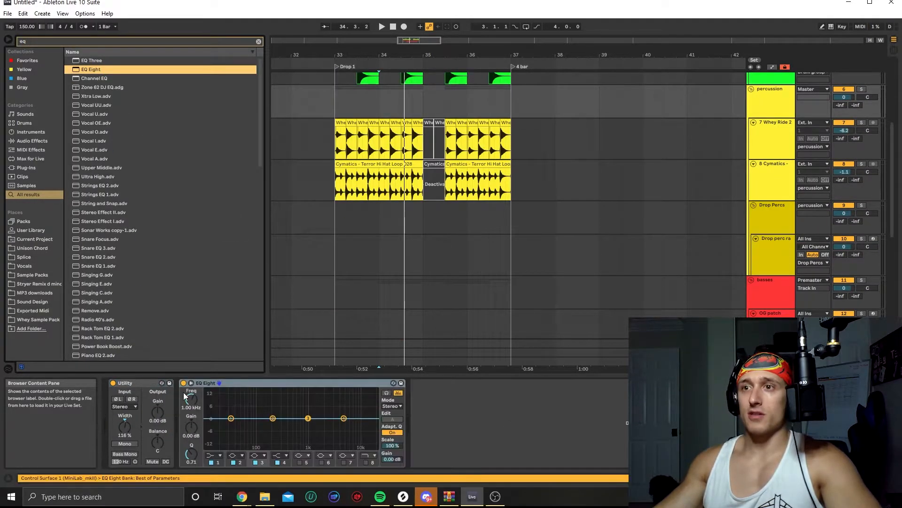
# Step: Set band 1 of the percussion group's EQ Eight as a low cut at 288 Hz and play the group soloed
pyautogui.click(220, 465)
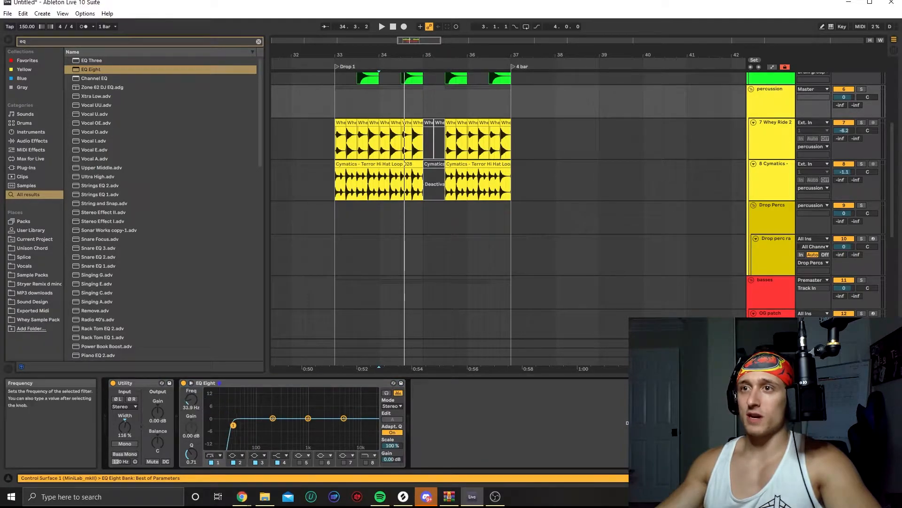
pyautogui.click(861, 89)
pyautogui.press('space')
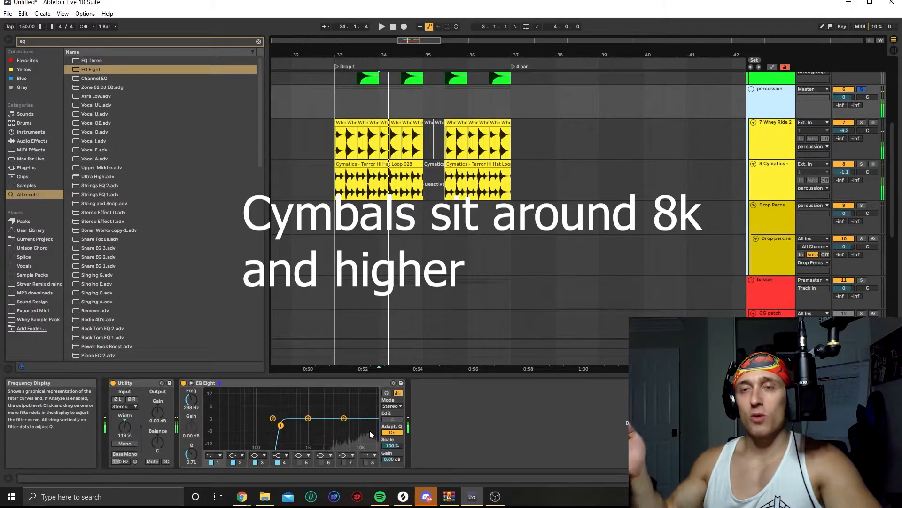
# Step: Re-enable the basses group's EQ Eight, turn off its high-cut band 8, and play the group soloed
pyautogui.scroll(-3, 555, 297)
pyautogui.click(769, 206)
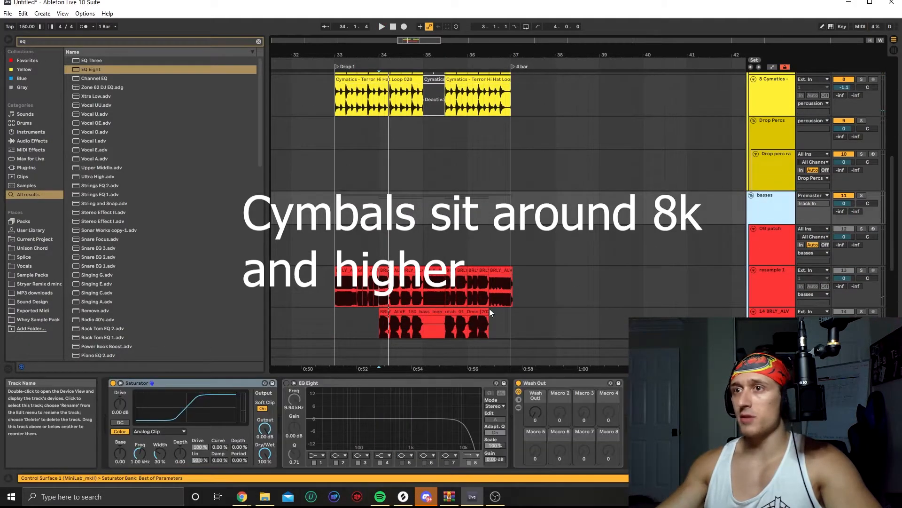
pyautogui.press('s')
pyautogui.hotkey('ctrl', 'f')
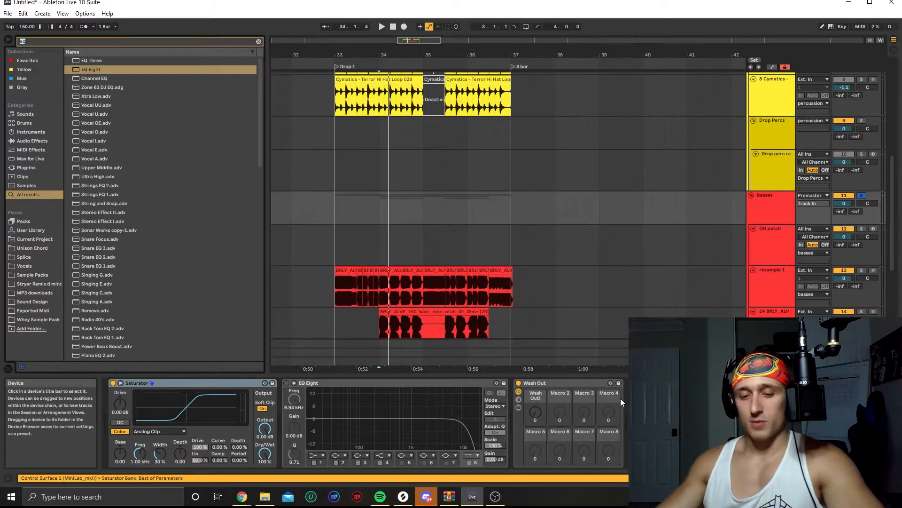
pyautogui.click(287, 382)
pyautogui.click(469, 462)
pyautogui.press('space')
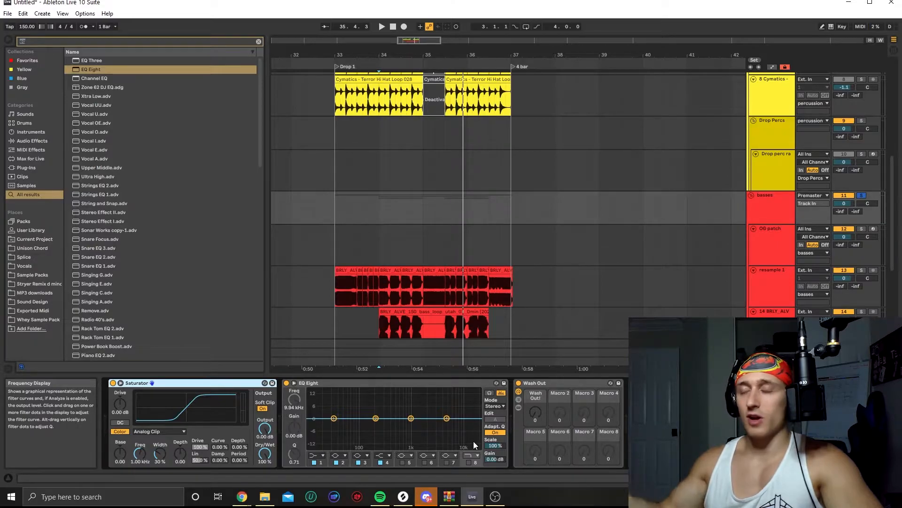
pyautogui.scroll(5, 444, 347)
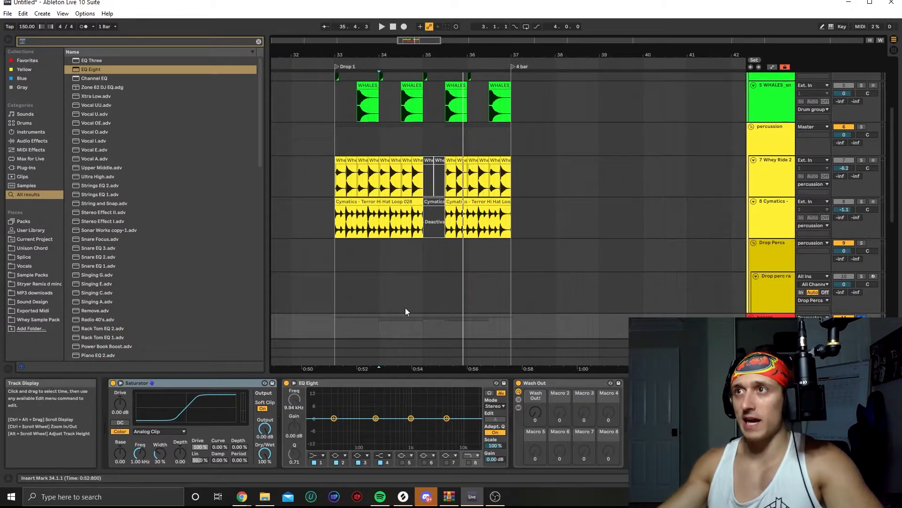
pyautogui.scroll(-5, 400, 297)
pyautogui.scroll(-3, 399, 294)
pyautogui.scroll(-3, 390, 292)
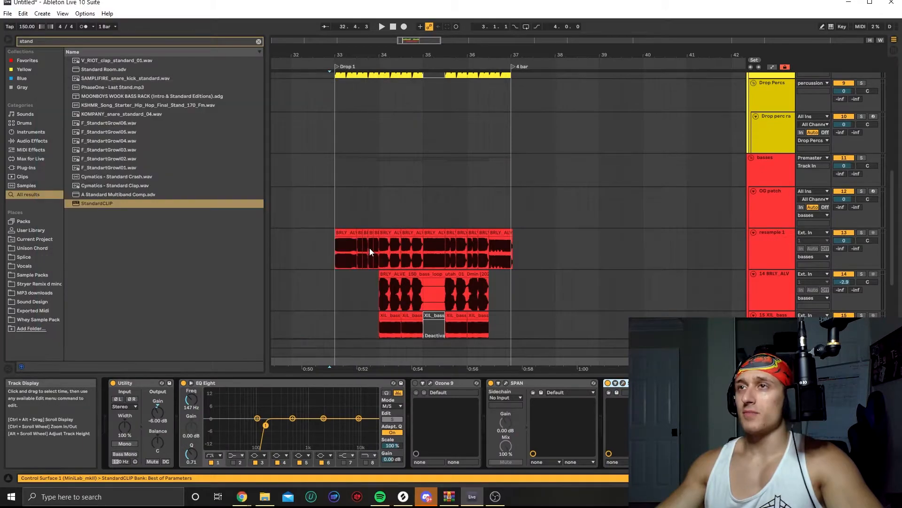
pyautogui.scroll(12, 369, 247)
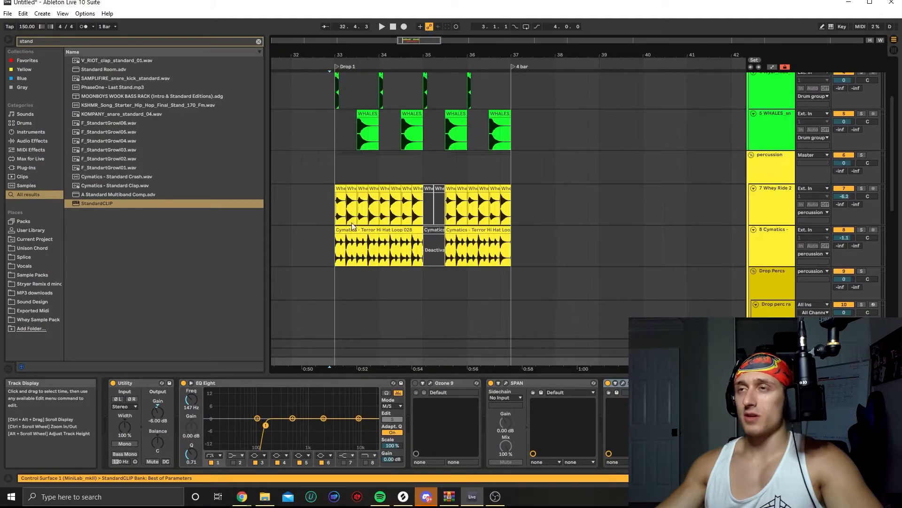
# Step: Play the full drop from bar 32.4.1 with all groups active and look over the drum, percussion and bass tracks
pyautogui.click(325, 167)
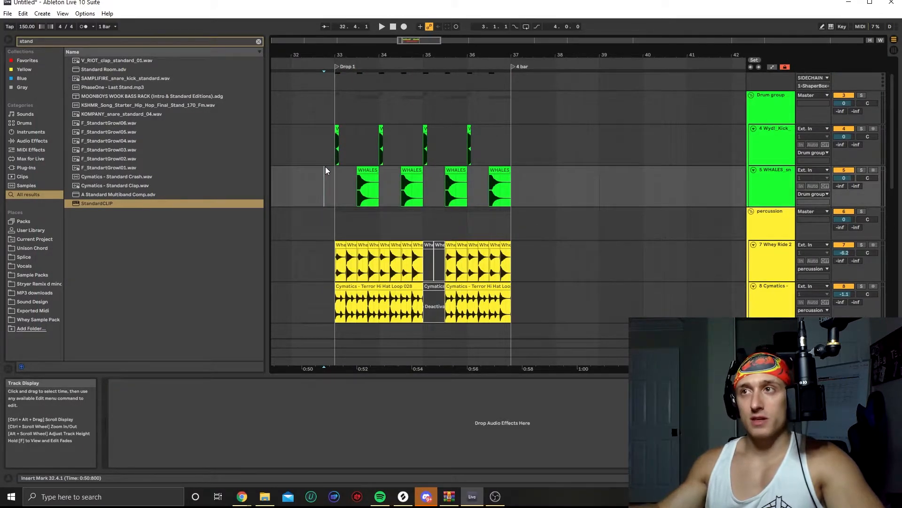
pyautogui.scroll(-3, 325, 167)
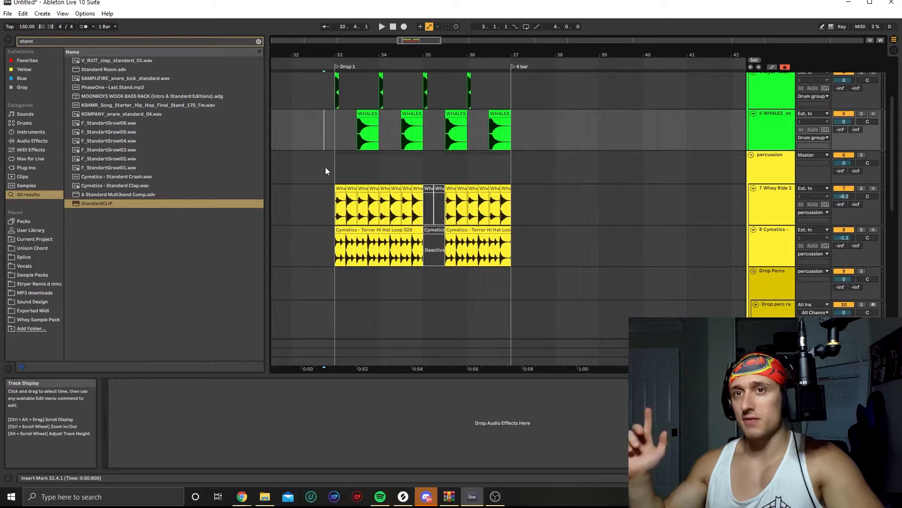
pyautogui.scroll(1, 325, 167)
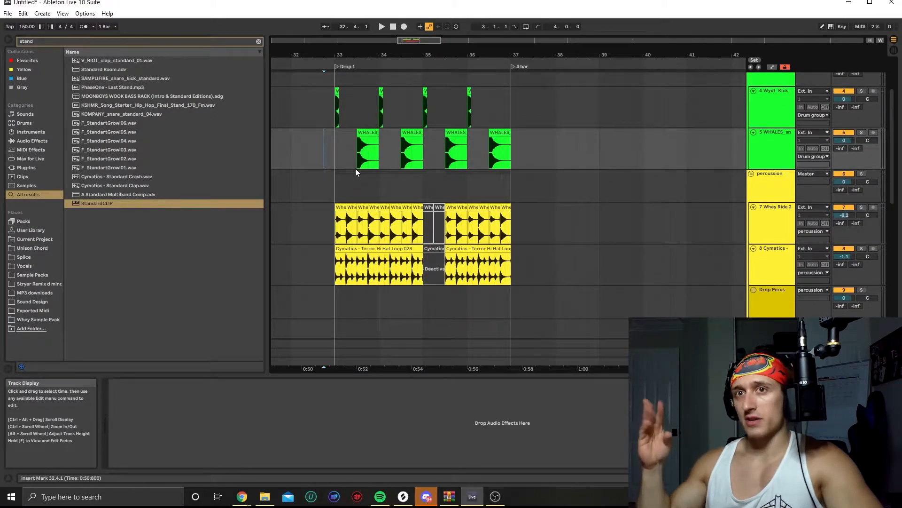
pyautogui.scroll(4, 611, 147)
pyautogui.press('space')
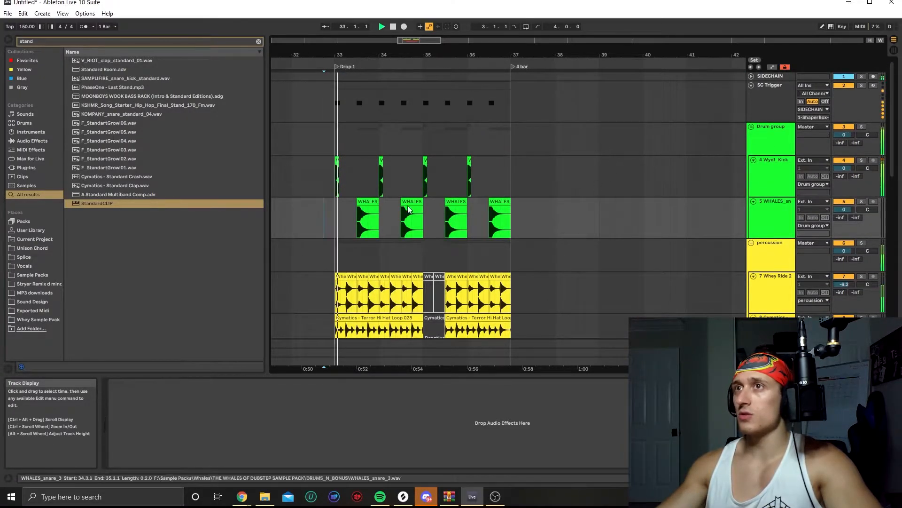
pyautogui.scroll(-15, 540, 202)
pyautogui.scroll(7, 480, 239)
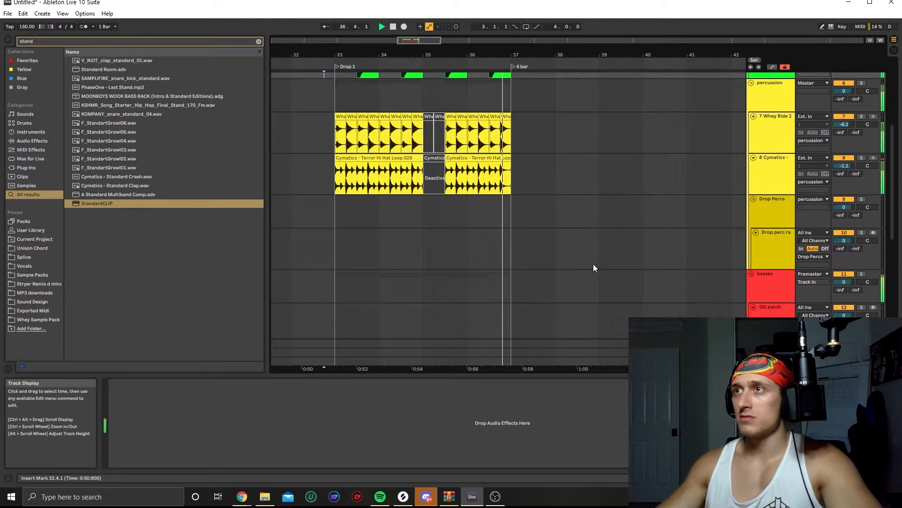
pyautogui.scroll(-2, 774, 237)
# Step: Turn on the high-cut band 8 in the basses group's EQ Eight and set the playback start to bar 33
pyautogui.click(775, 239)
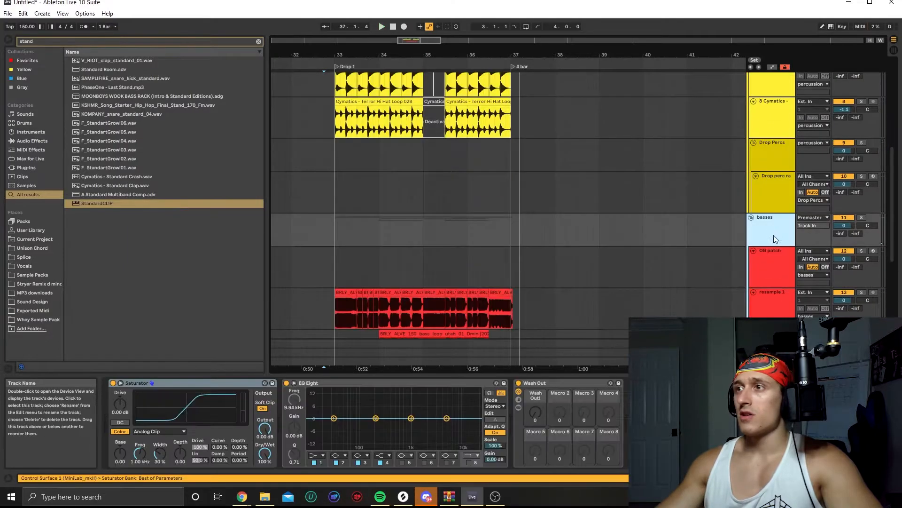
pyautogui.click(468, 462)
pyautogui.click(334, 314)
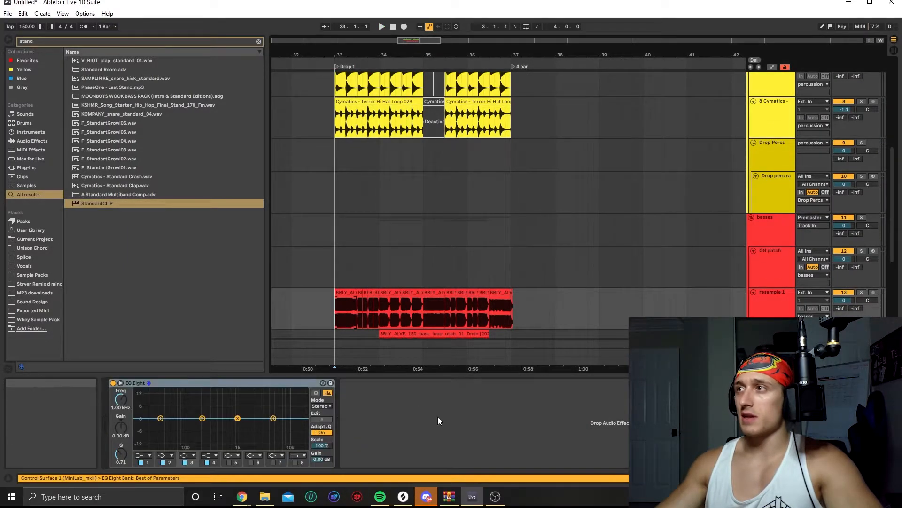
pyautogui.click(766, 238)
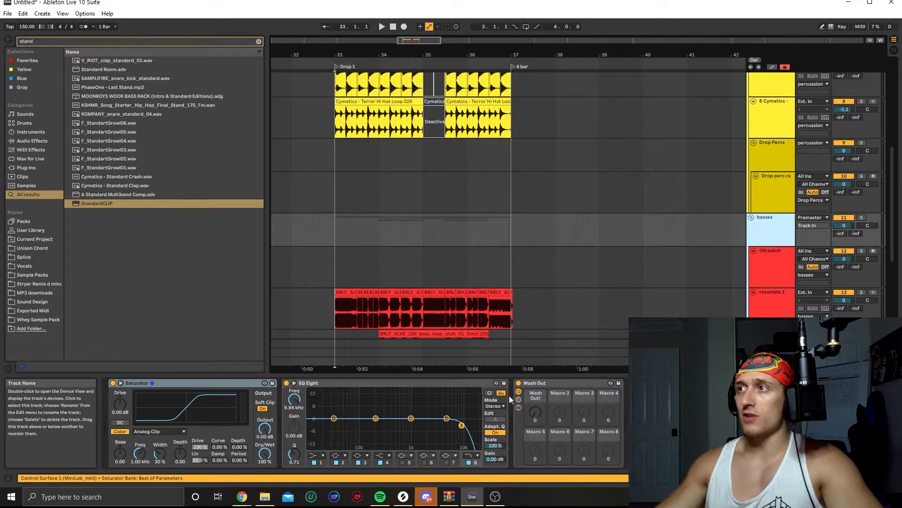
# Step: Play the soloed basses group from bar 33 with the EQ Eight's high-cut band 8 off and on to compare
pyautogui.click(469, 457)
pyautogui.click(469, 462)
pyautogui.press('space')
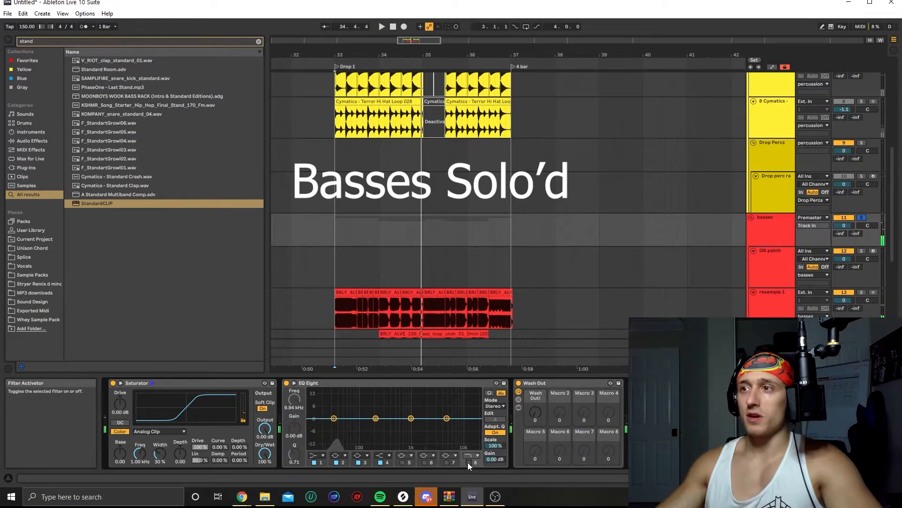
pyautogui.click(469, 462)
pyautogui.press('space')
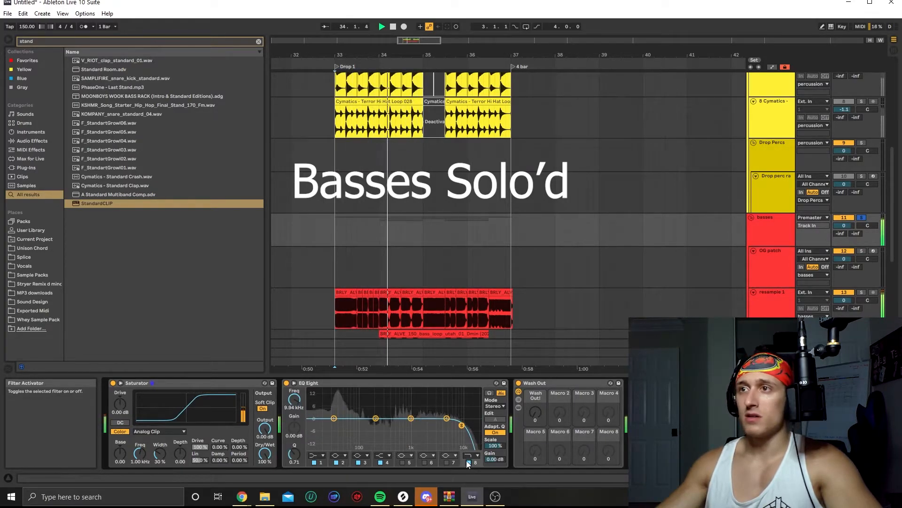
pyautogui.press('space')
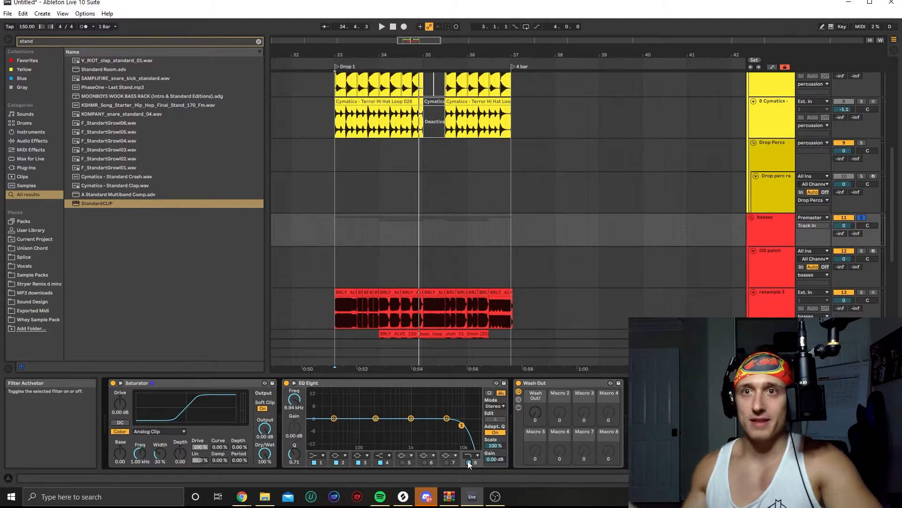
# Step: Set the high-cut band 8 of the basses group's EQ Eight to 7.00 kHz and play the group soloed
pyautogui.scroll(-2, 307, 262)
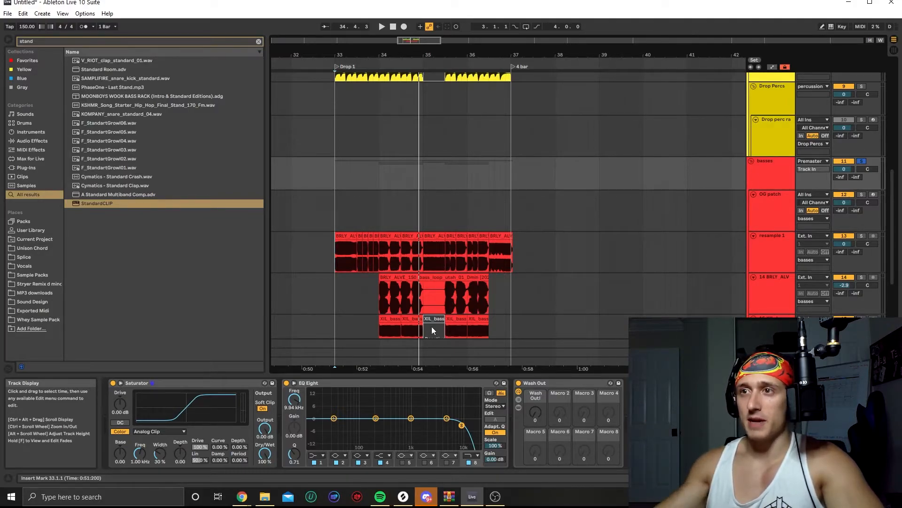
pyautogui.moveTo(294, 399); pyautogui.dragTo(294, 402)
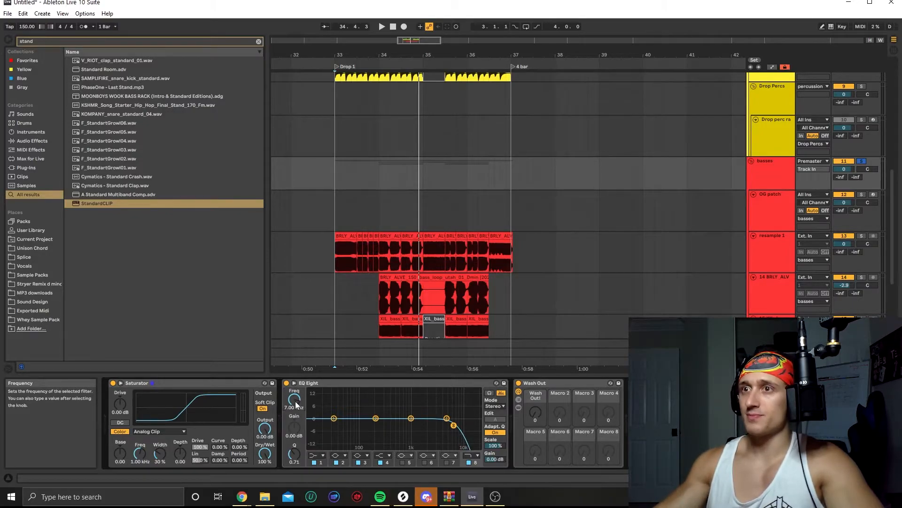
pyautogui.press('space')
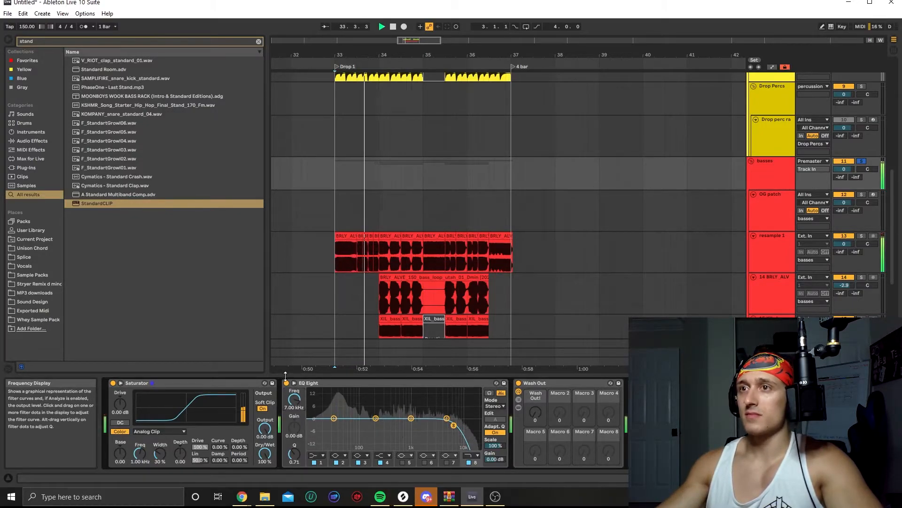
pyautogui.press('space')
pyautogui.press('space')
# Step: Bypass and re-enable the basses' EQ Eight during playback and set its band 8 high cut to 9.35 kHz
pyautogui.click(286, 383)
pyautogui.click(286, 384)
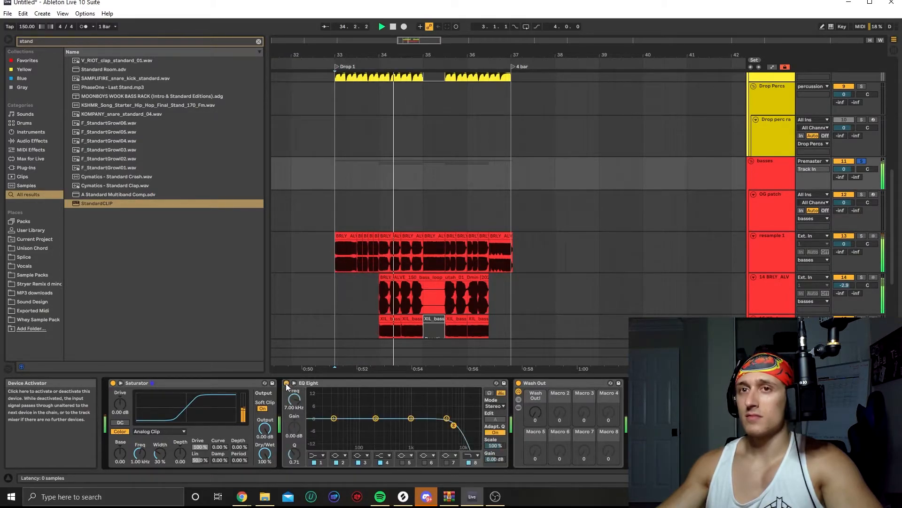
pyautogui.moveTo(294, 399); pyautogui.dragTo(294, 396)
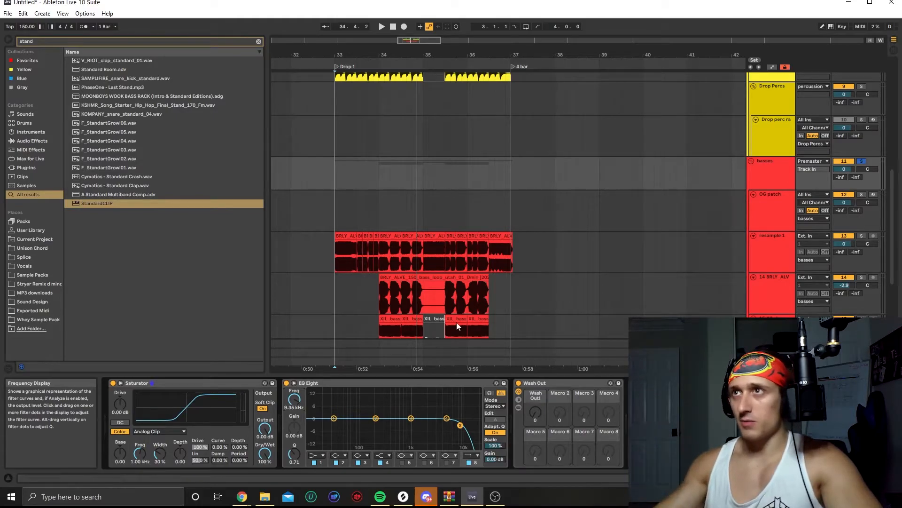
# Step: Select the percussion group and play it soloed with its 288 Hz low cut
pyautogui.scroll(5, 662, 94)
pyautogui.click(755, 116)
pyautogui.press('space')
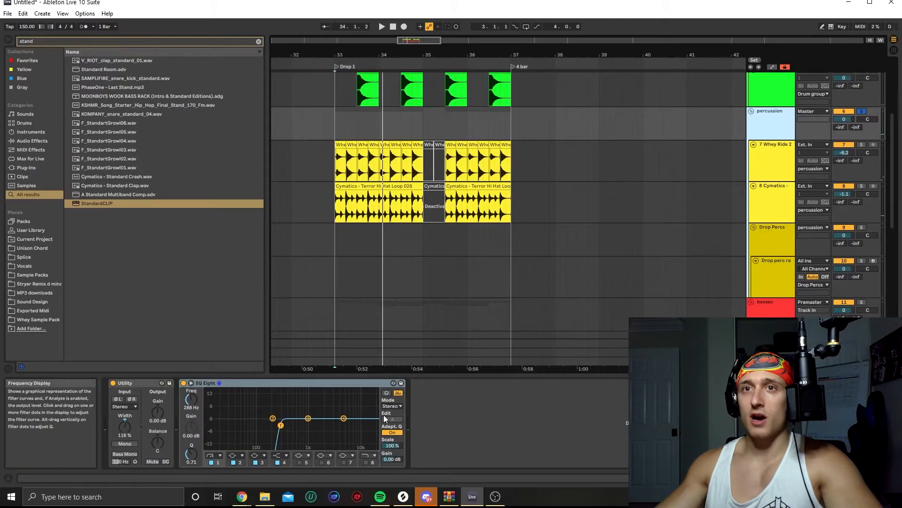
# Step: Show the basses group's devices and loop the drop from bar 33 to bar 37
pyautogui.scroll(-5, 514, 239)
pyautogui.scroll(-3, 556, 247)
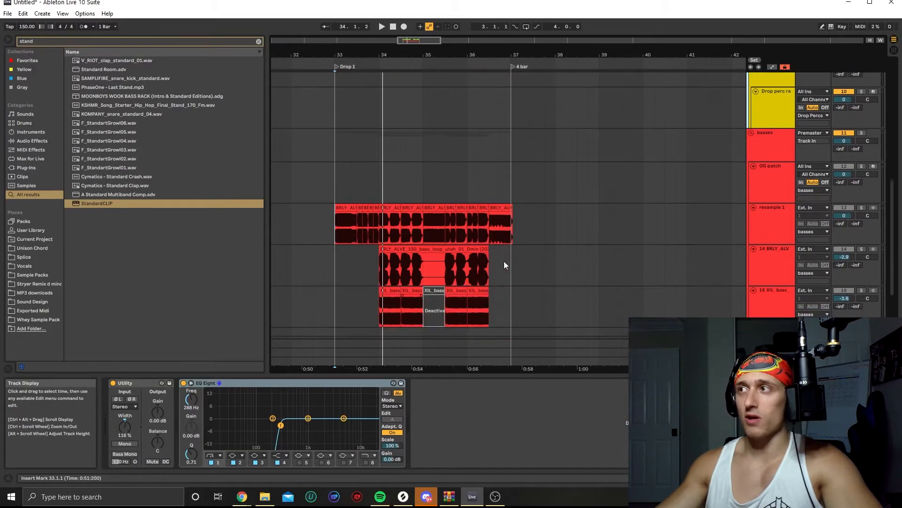
pyautogui.click(771, 361)
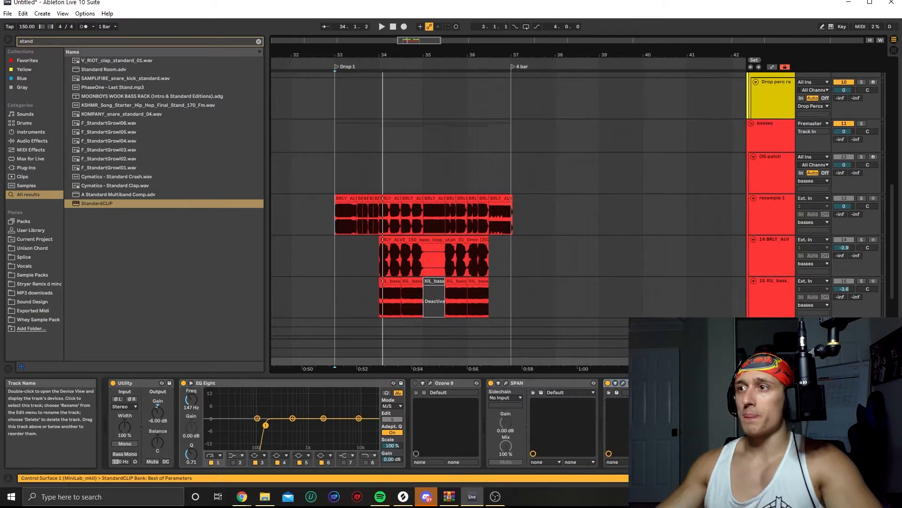
pyautogui.scroll(2, 703, 242)
pyautogui.click(773, 199)
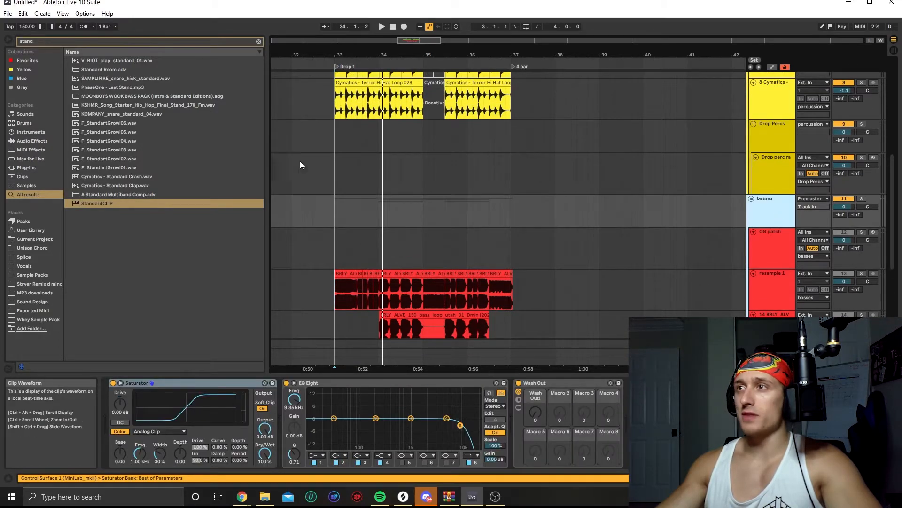
pyautogui.click(334, 203)
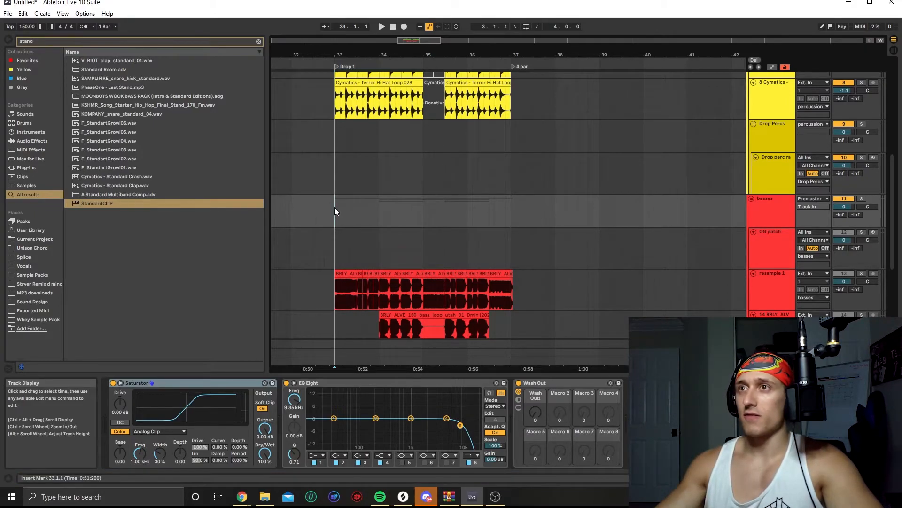
pyautogui.moveTo(334, 207); pyautogui.dragTo(509, 220)
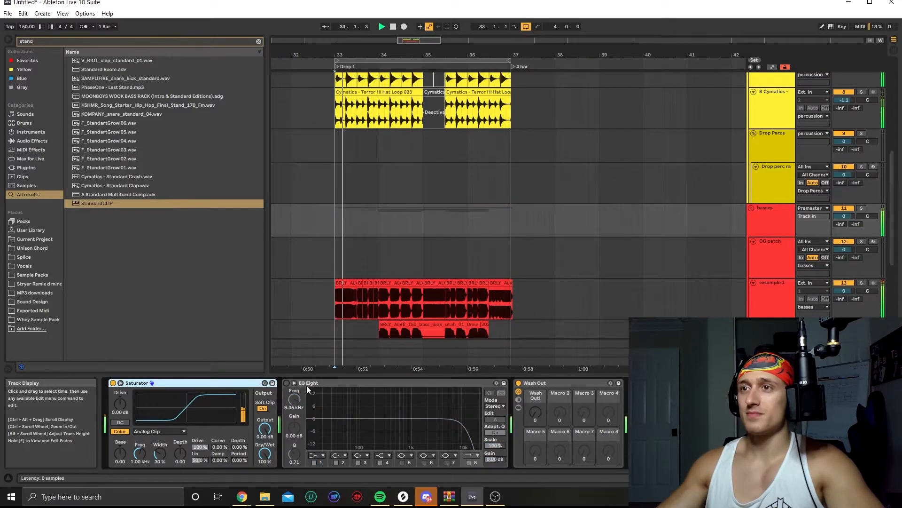
# Step: Compare the looped full drop with the basses group's EQ Eight alternately bypassed and active
pyautogui.click(287, 384)
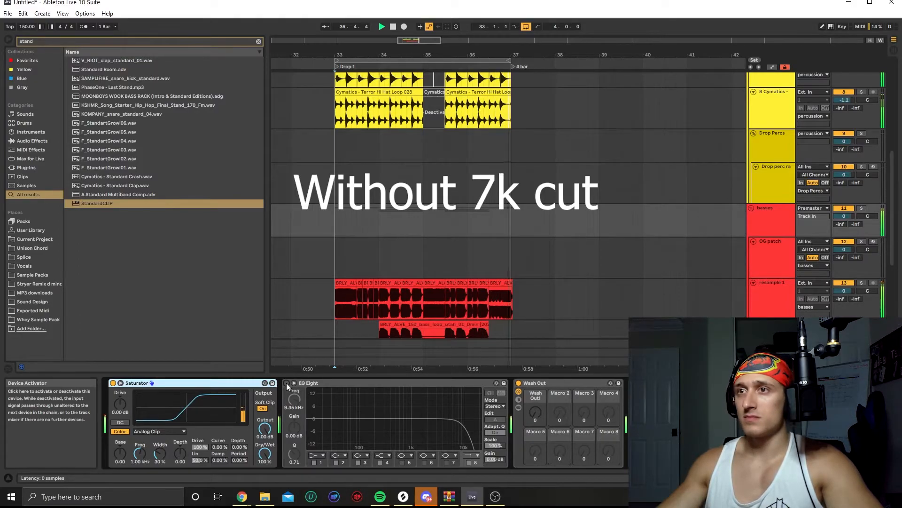
pyautogui.click(286, 383)
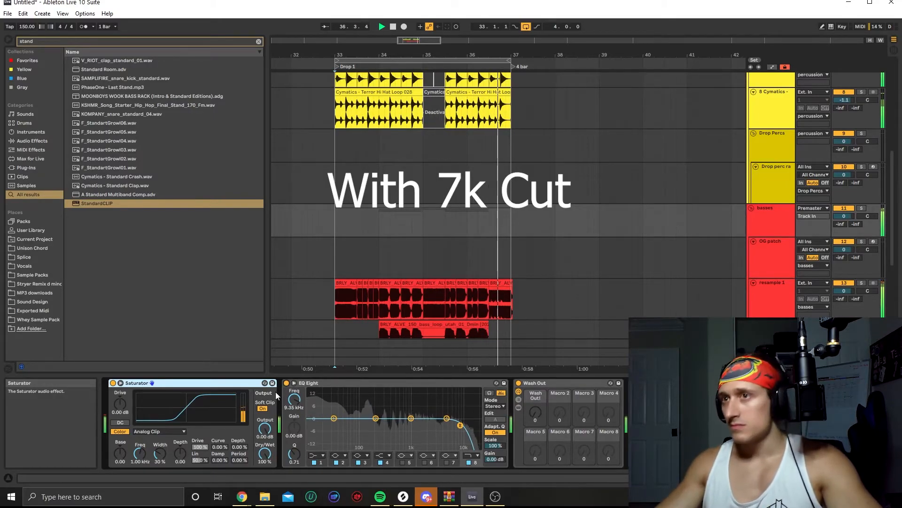
pyautogui.click(286, 383)
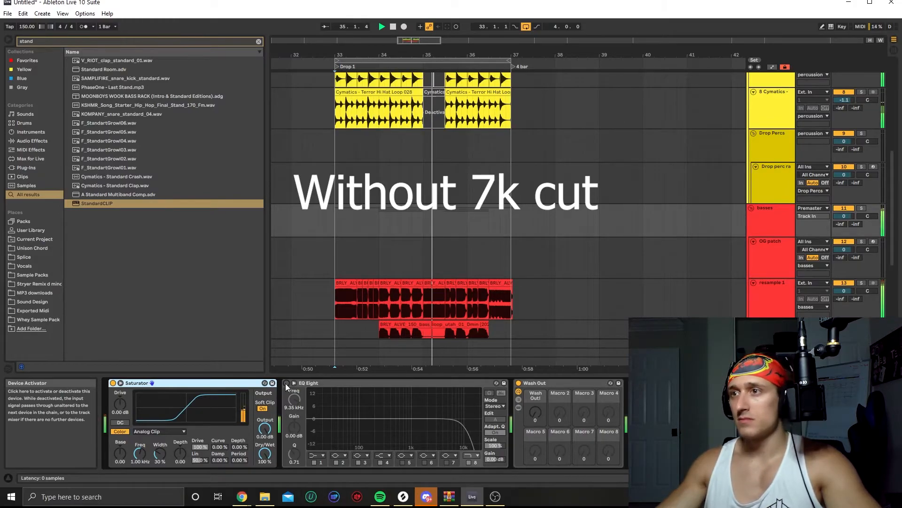
pyautogui.click(285, 382)
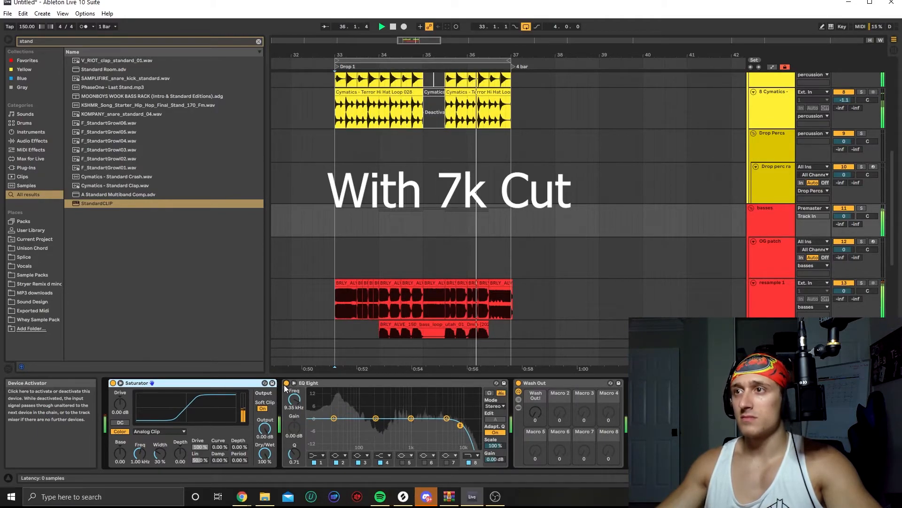
pyautogui.press('space')
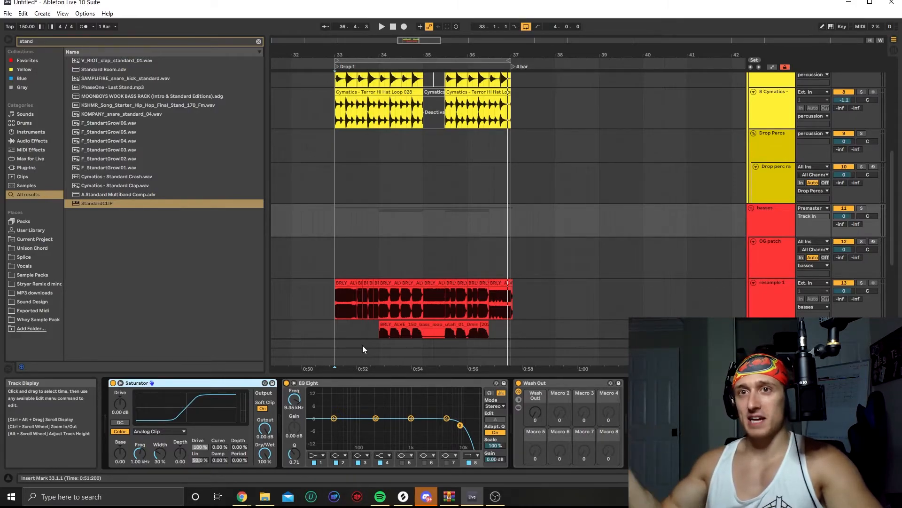
# Step: Lower the high-cut band 8 frequency of the basses group's EQ Eight to 8.28 kHz
pyautogui.scroll(2, 374, 336)
pyautogui.scroll(-2, 374, 337)
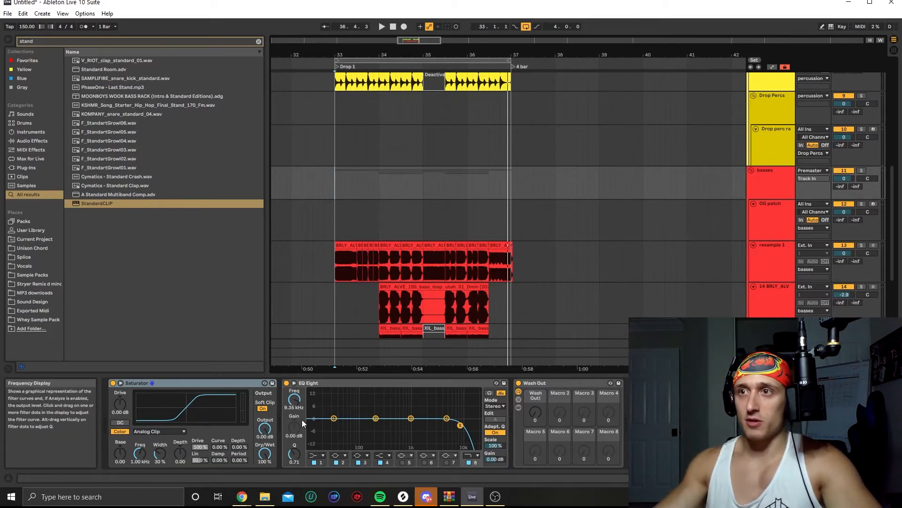
pyautogui.moveTo(299, 403); pyautogui.dragTo(299, 388)
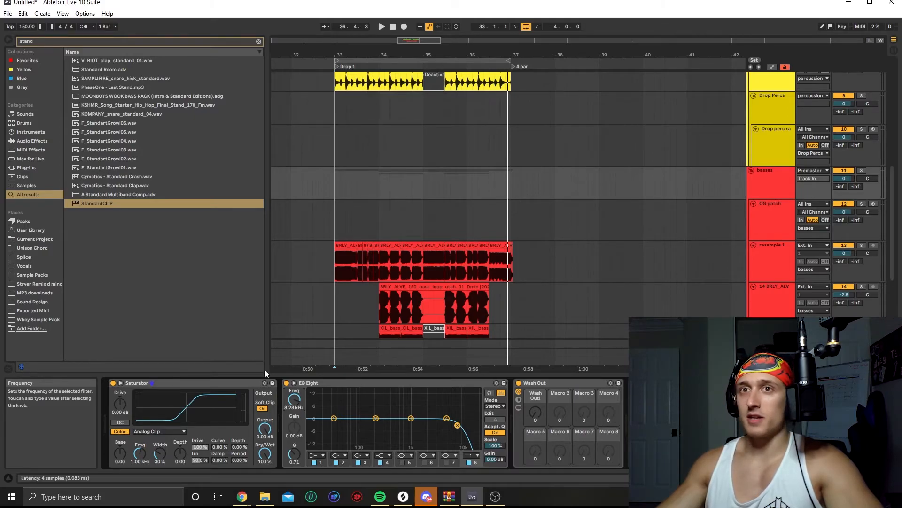
# Step: Highlight the percussion clips across the drop, clear the selection and look over the drum and percussion tracks
pyautogui.scroll(4, 360, 253)
pyautogui.moveTo(319, 141); pyautogui.dragTo(540, 293)
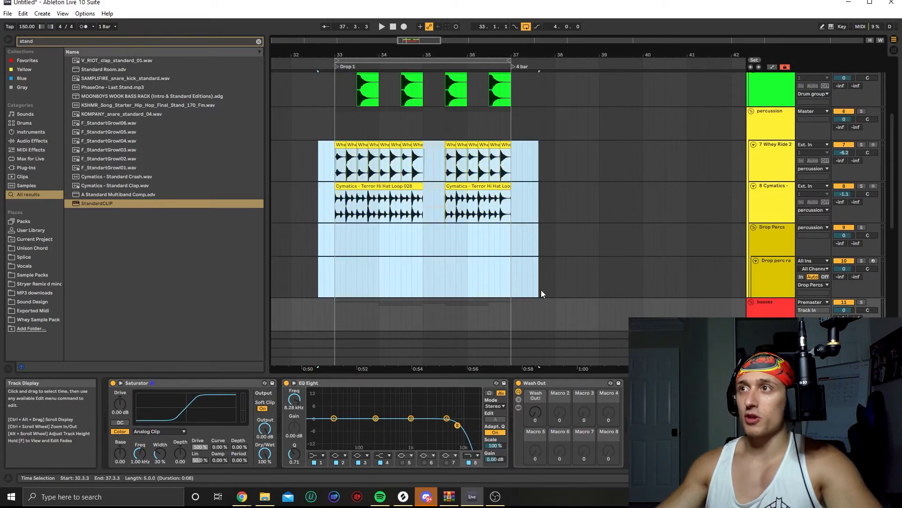
pyautogui.click(522, 280)
pyautogui.scroll(-2, 458, 286)
pyautogui.scroll(3, 472, 268)
pyautogui.scroll(2, 470, 270)
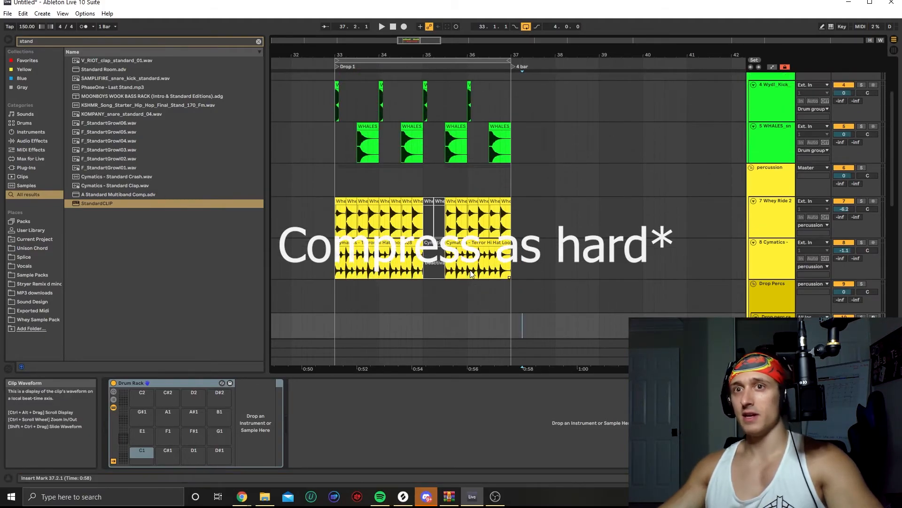
pyautogui.scroll(-1, 423, 282)
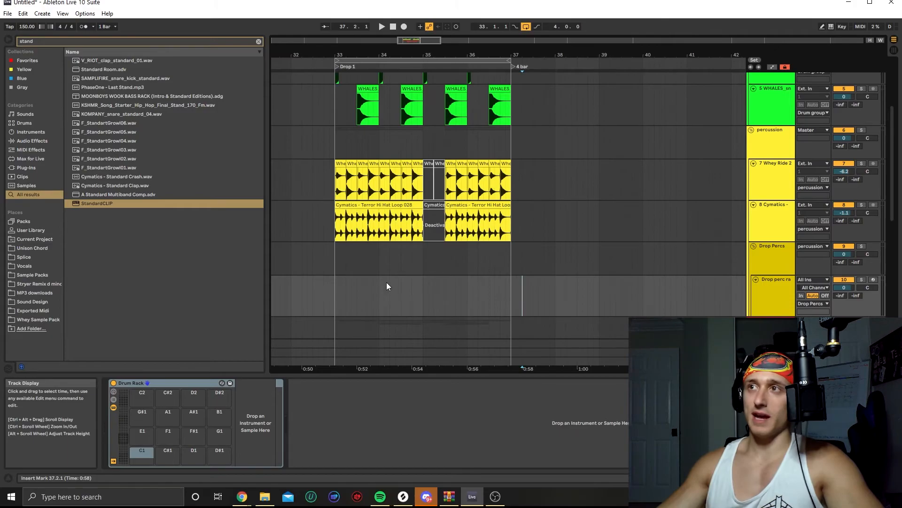